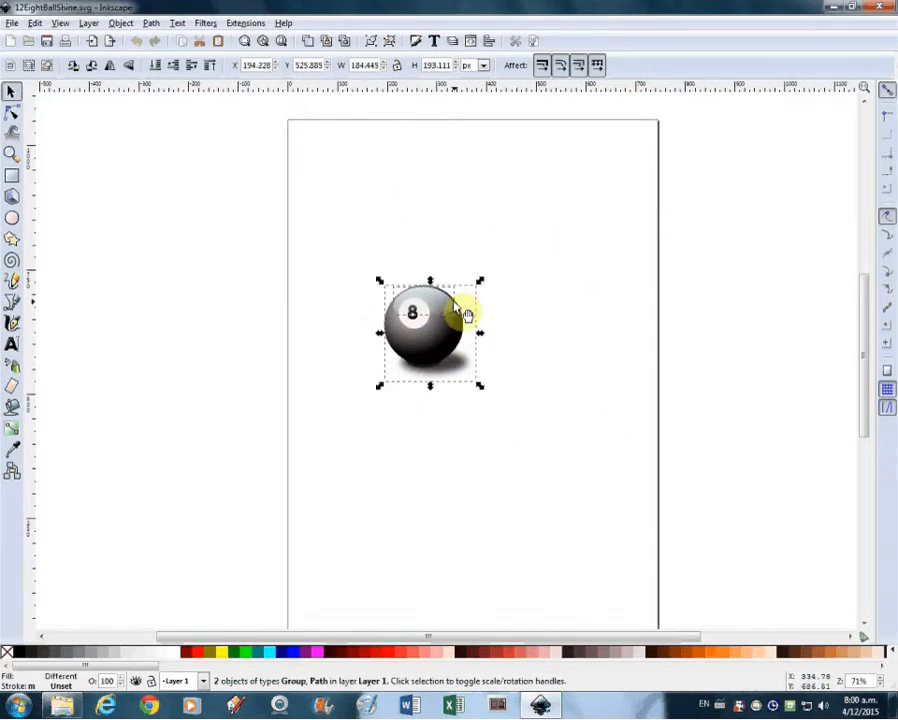
Group the eight-ball's objects, move the group to the page's upper-left corner and shrink it
click(120, 23)
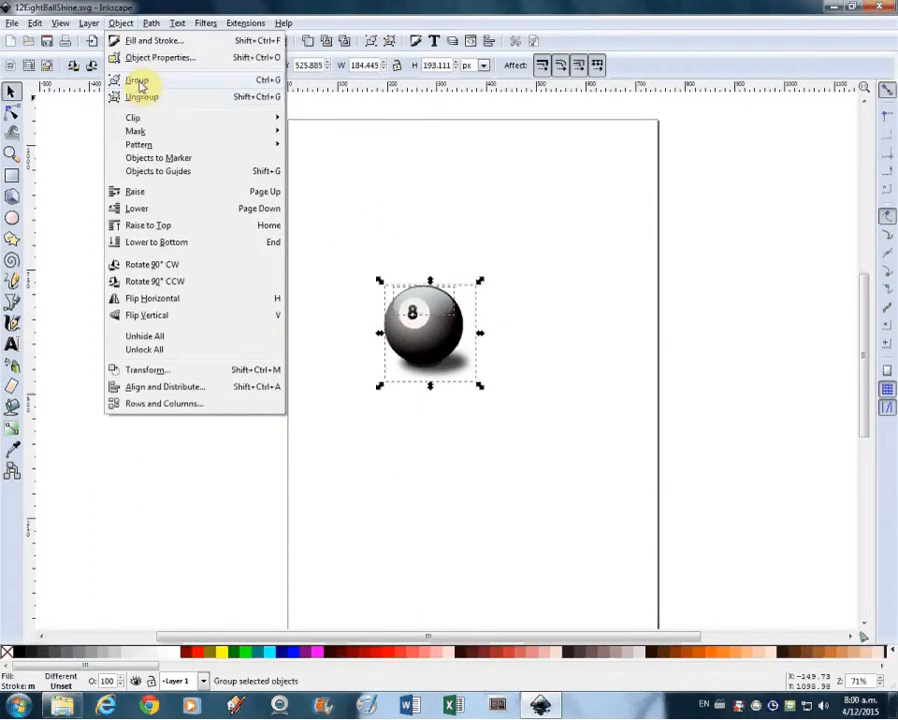
click(543, 257)
key(ctrl+g)
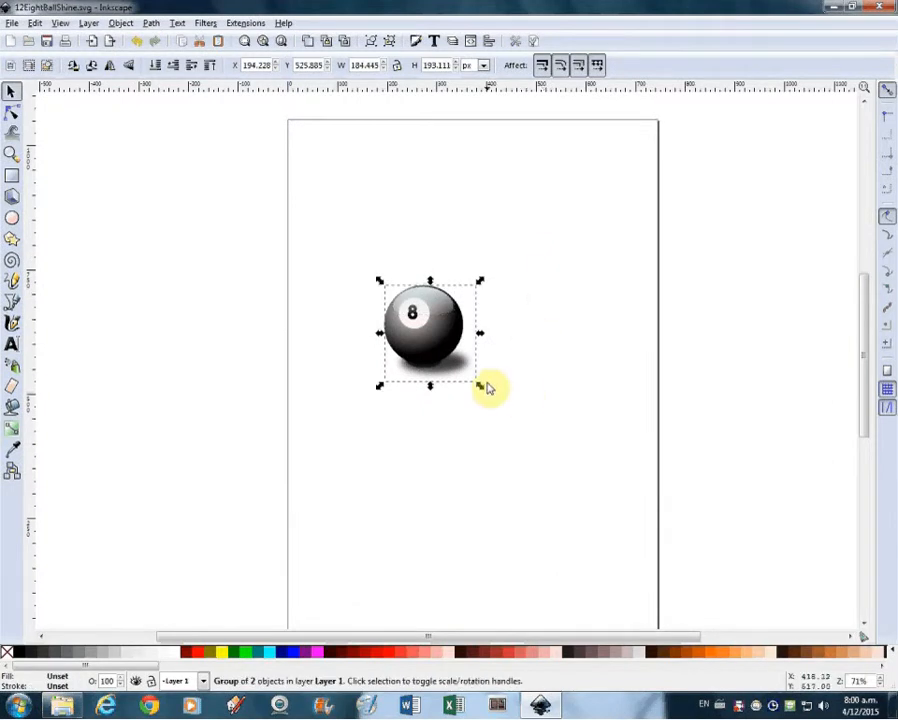
drag(436, 345, 366, 198)
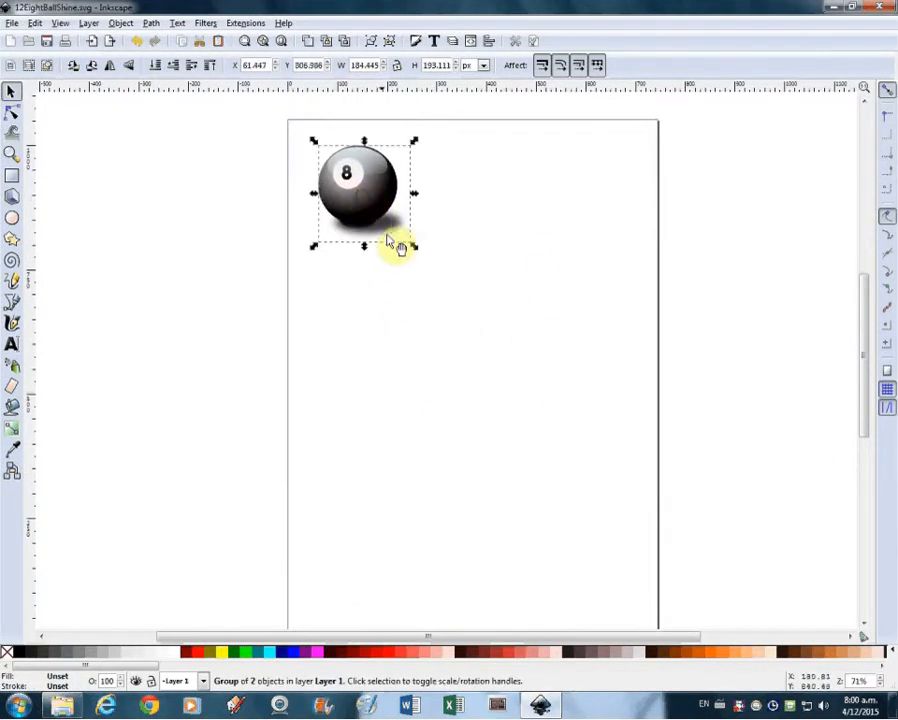
drag(415, 250, 340, 163)
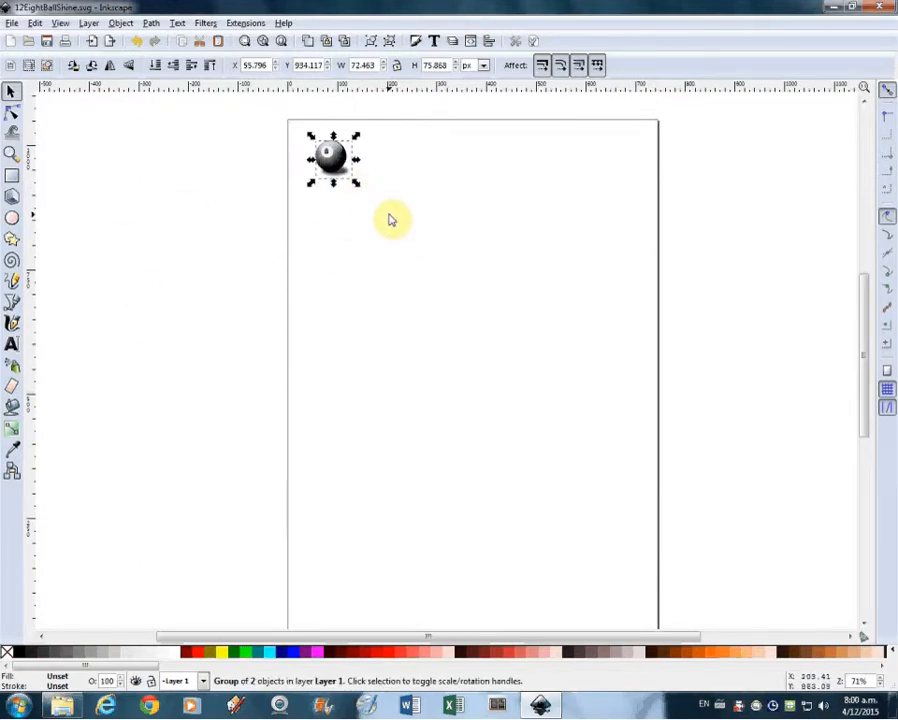
Draw a yellow five-pointed star below the eight ball
click(13, 242)
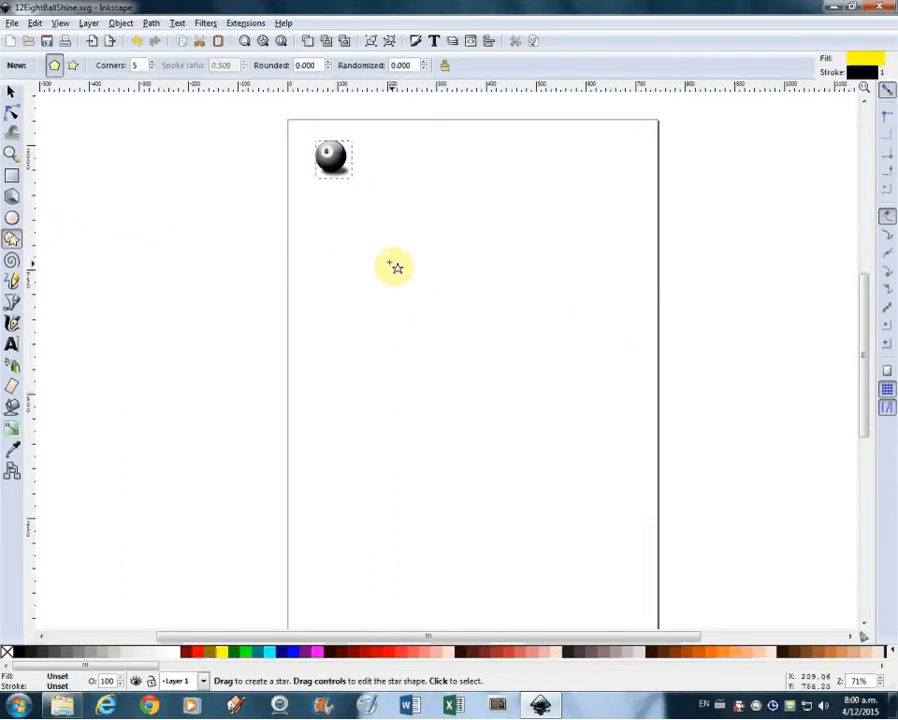
drag(396, 256, 437, 293)
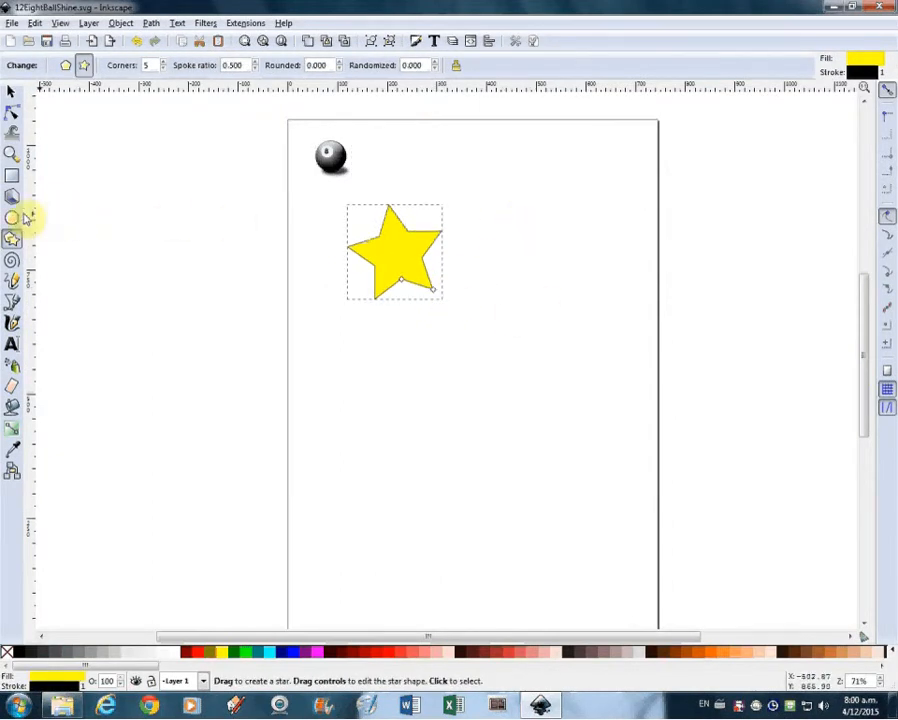
Draw a blue rectangle about 143 × 112 px to the right of the star
click(11, 176)
drag(490, 280, 562, 334)
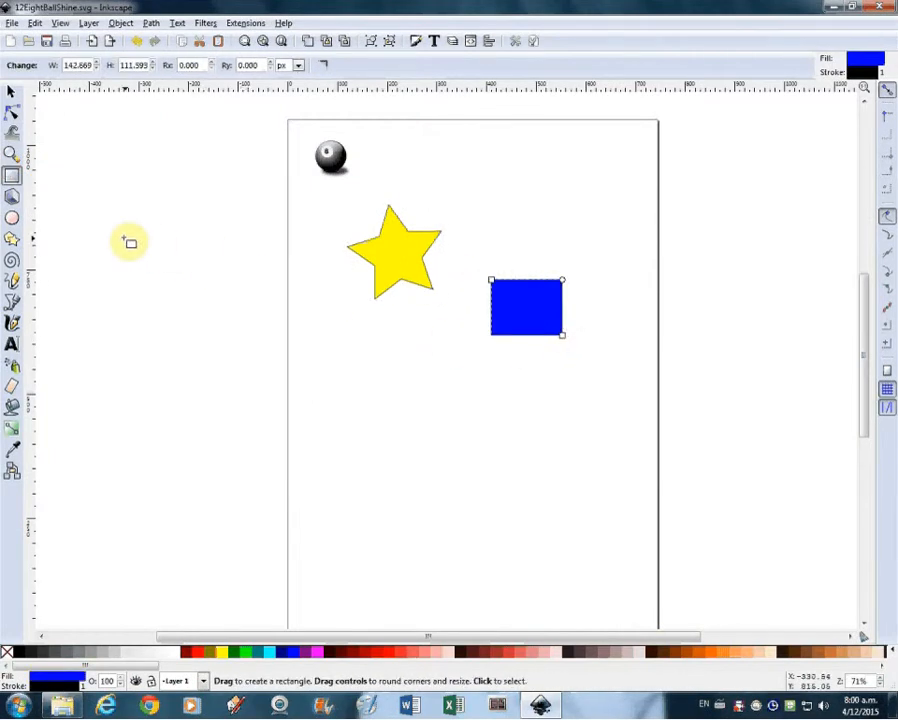
Draw a red circle below the star and rectangle
click(11, 218)
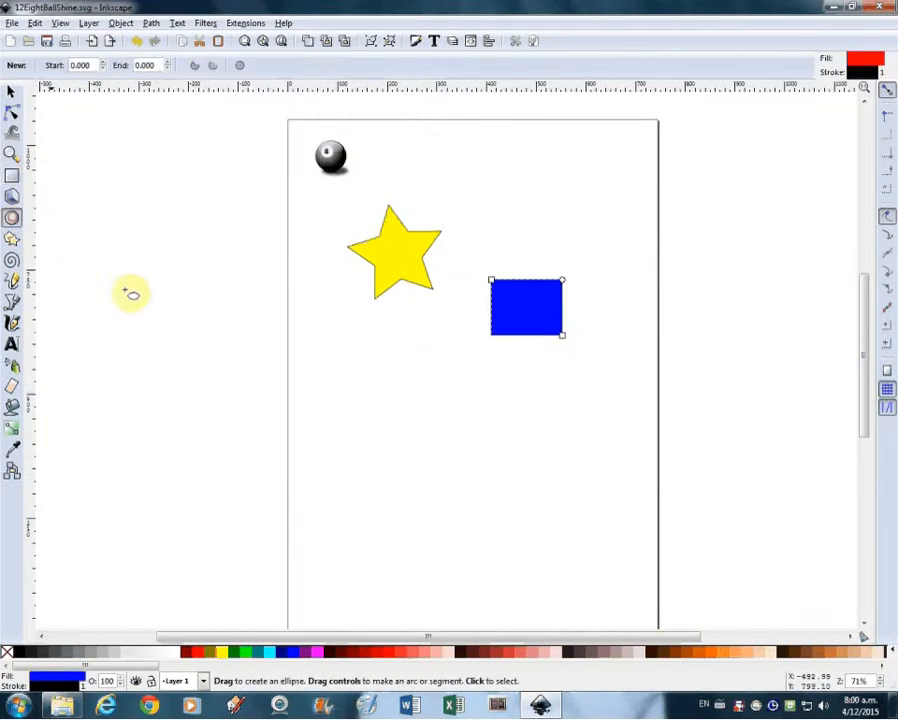
drag(411, 350, 490, 429)
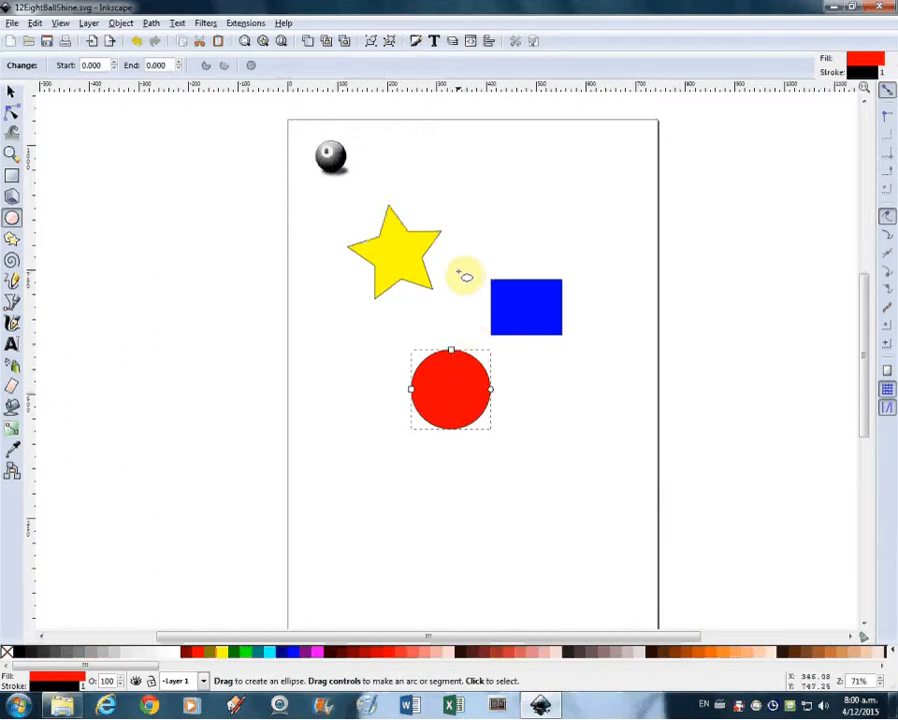
Select the star with the node tool and drag a tip handle to enlarge and rotate it slightly
click(11, 112)
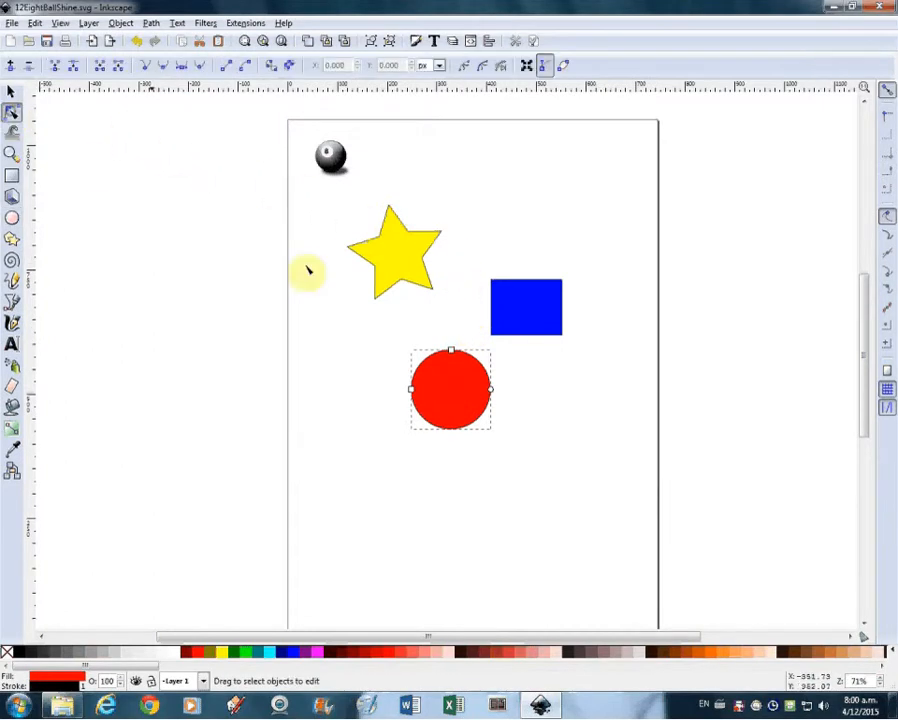
click(402, 256)
mouse_move(438, 296)
mouse_down()
mouse_move(445, 316)
mouse_move(429, 302)
mouse_move(453, 300)
mouse_move(444, 291)
mouse_up()
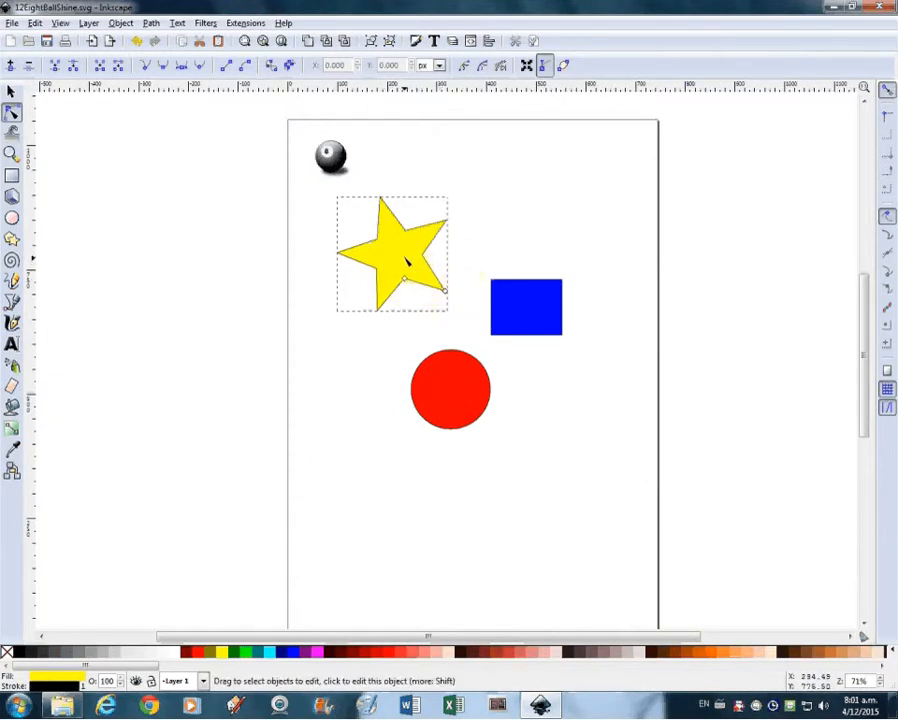
click(122, 23)
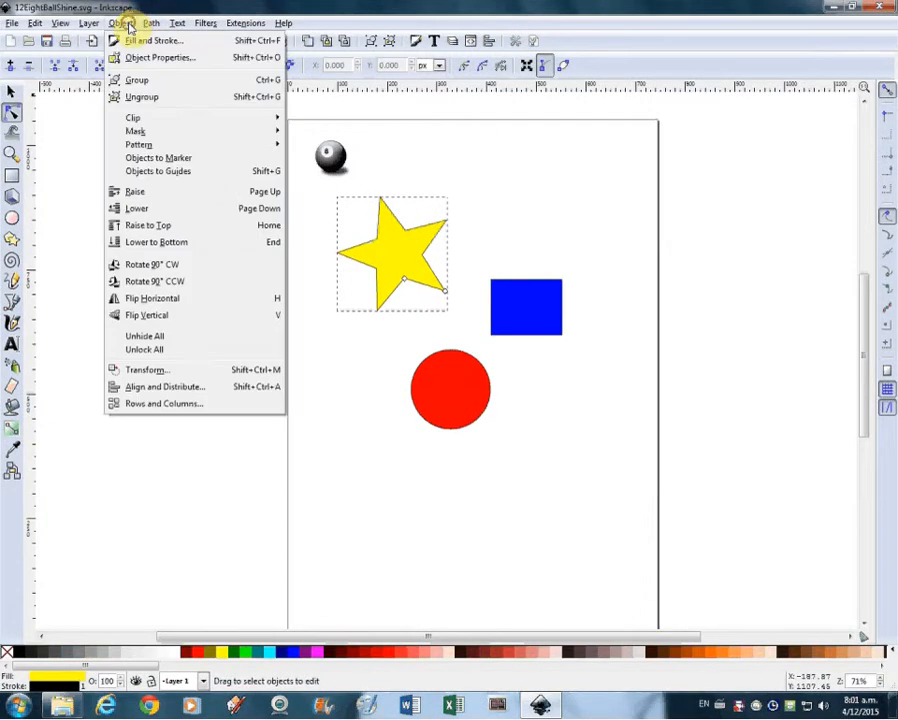
mouse_move(149, 30)
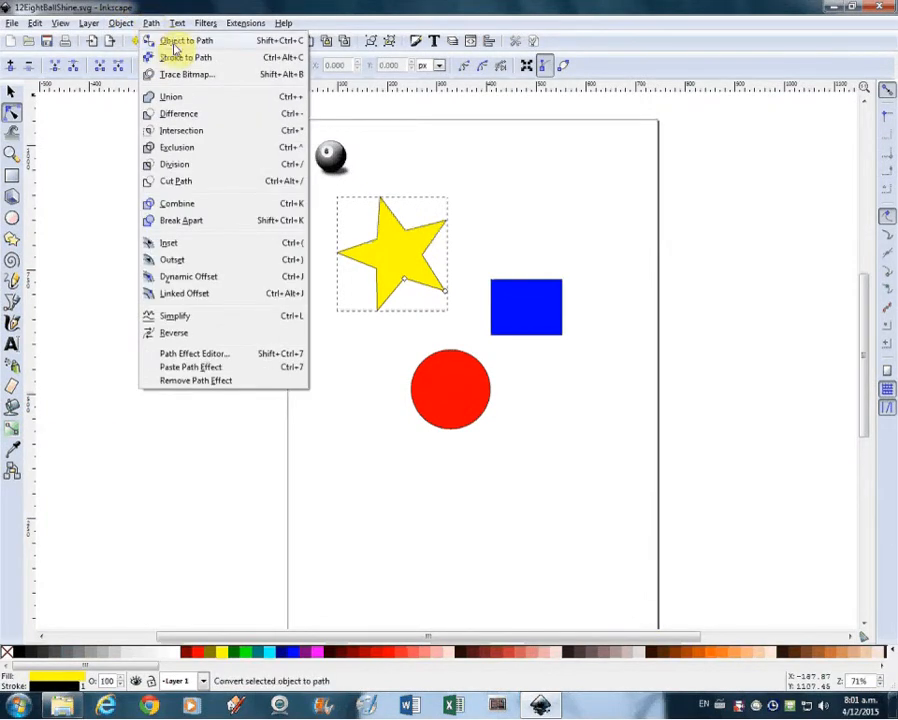
click(150, 24)
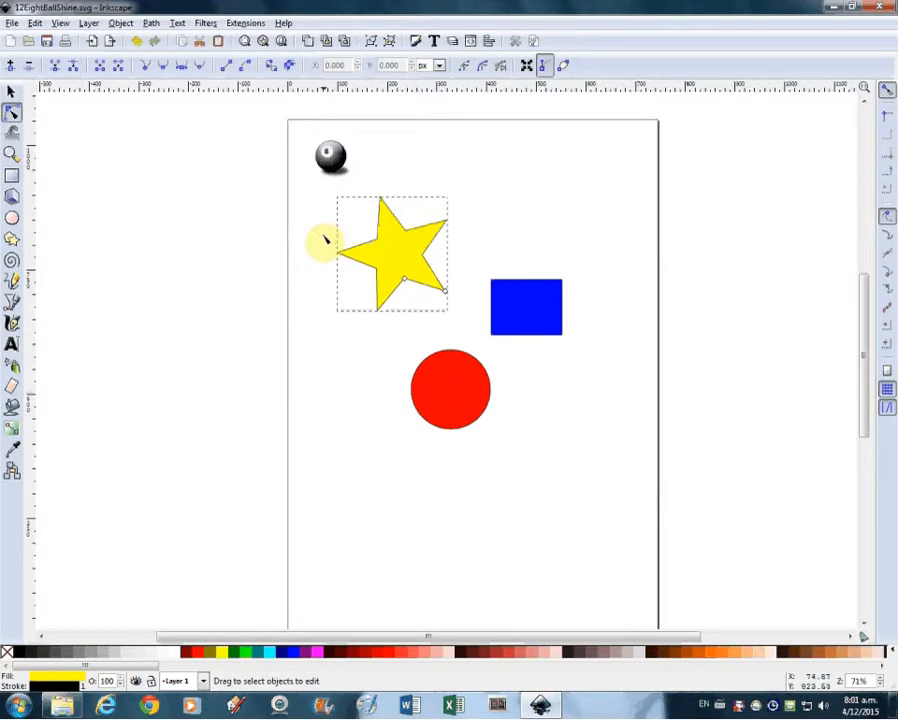
Switch to the Star tool and raise the selected star's corners to 10
click(12, 239)
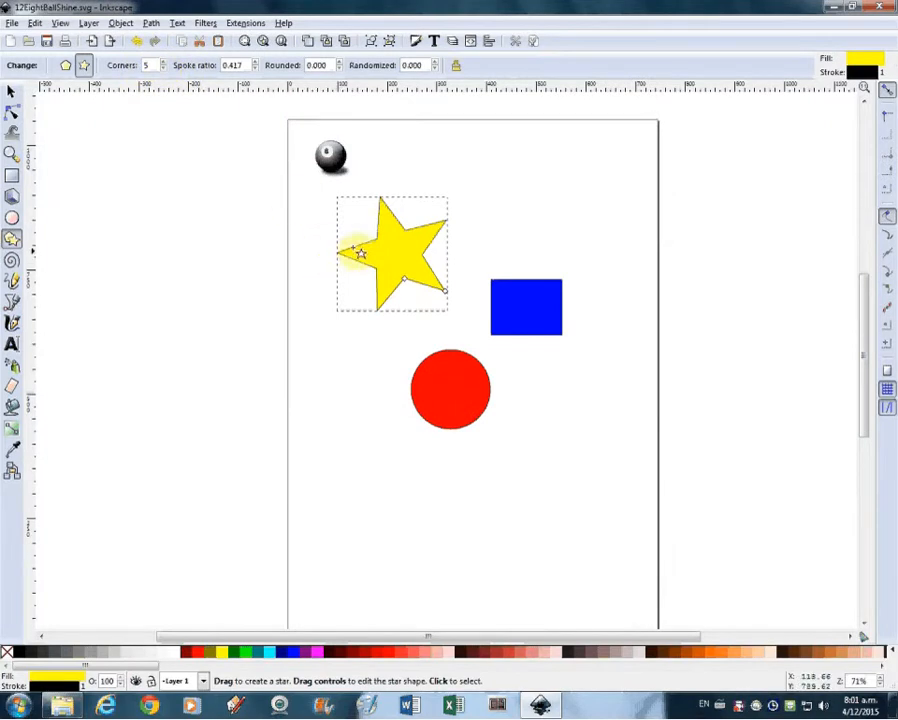
click(164, 64)
click(164, 64)
click(164, 64)
click(164, 64)
click(164, 64)
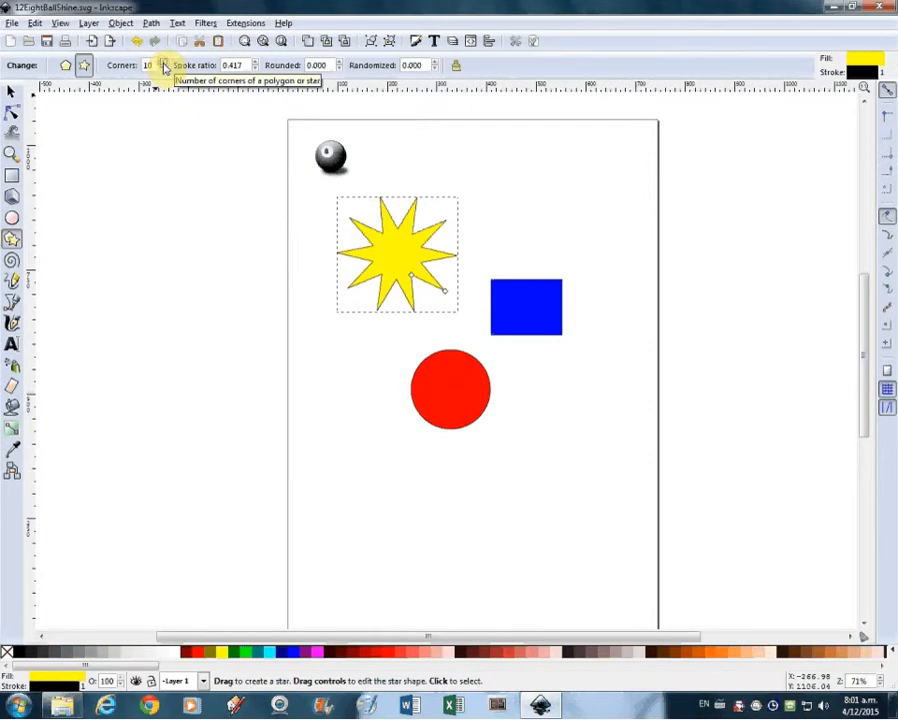
Set the star's spoke ratio to 0.240
click(257, 63)
click(257, 63)
click(257, 63)
click(256, 70)
click(256, 62)
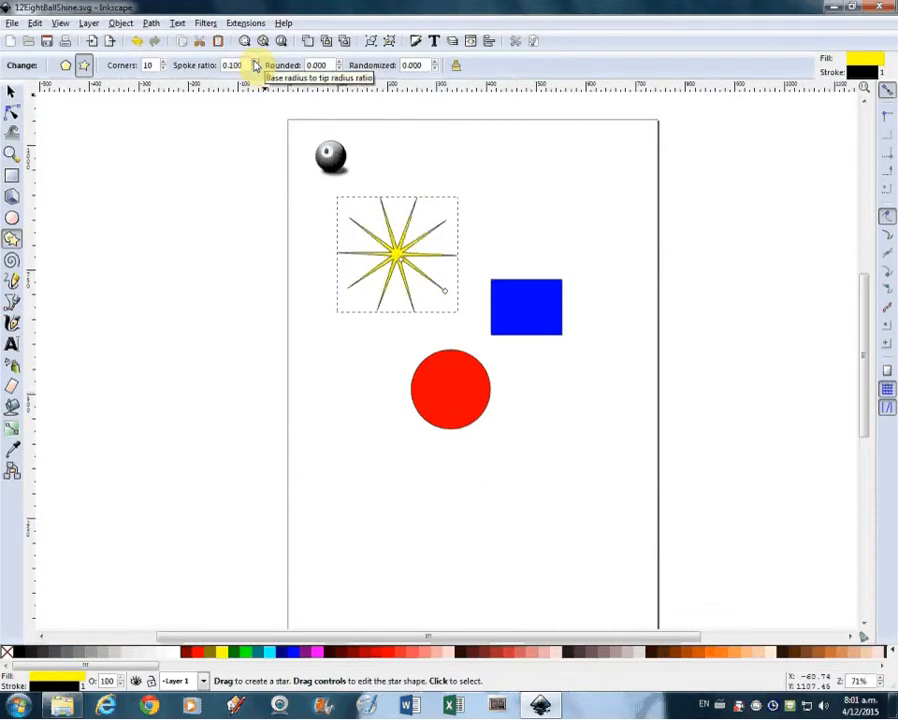
click(256, 62)
click(256, 62)
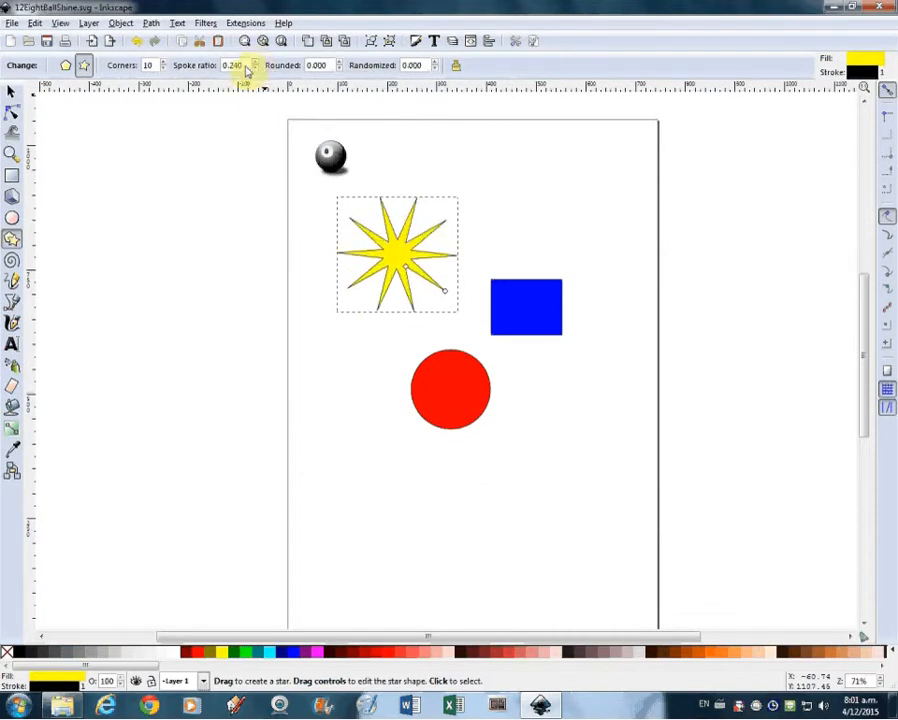
Set the star's rounding to 0.200
click(340, 62)
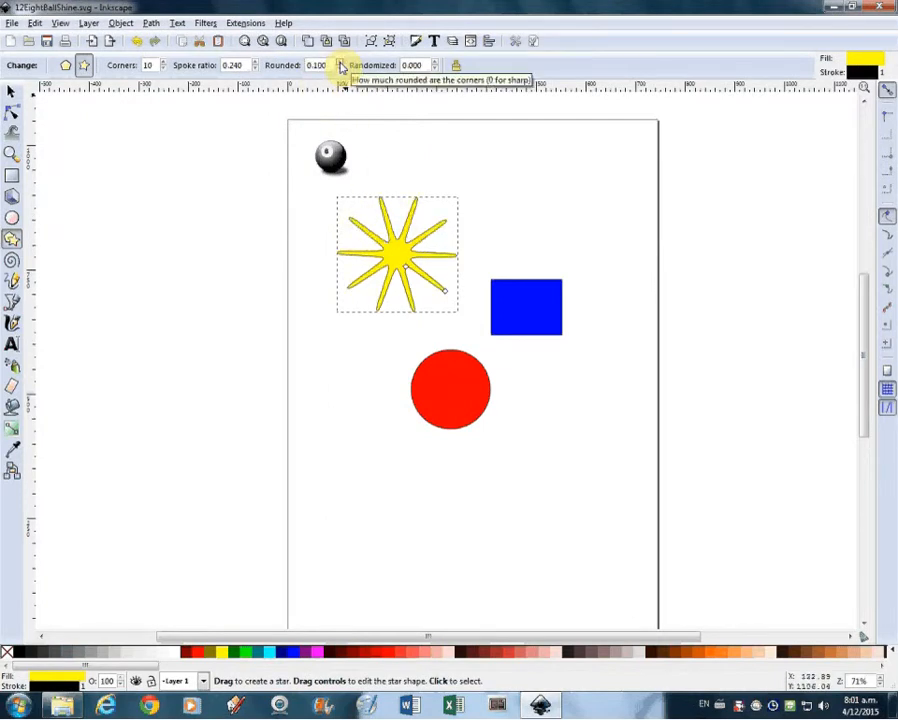
click(340, 62)
click(340, 62)
click(340, 62)
click(340, 62)
click(340, 62)
click(340, 62)
click(340, 62)
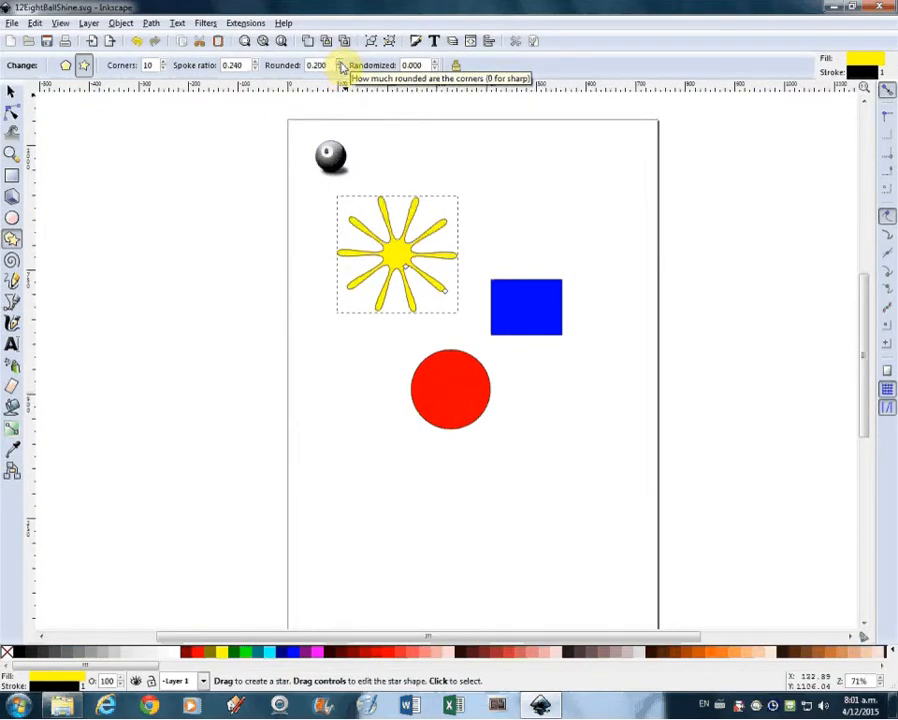
Reduce the star's corners to 6
click(161, 69)
click(161, 69)
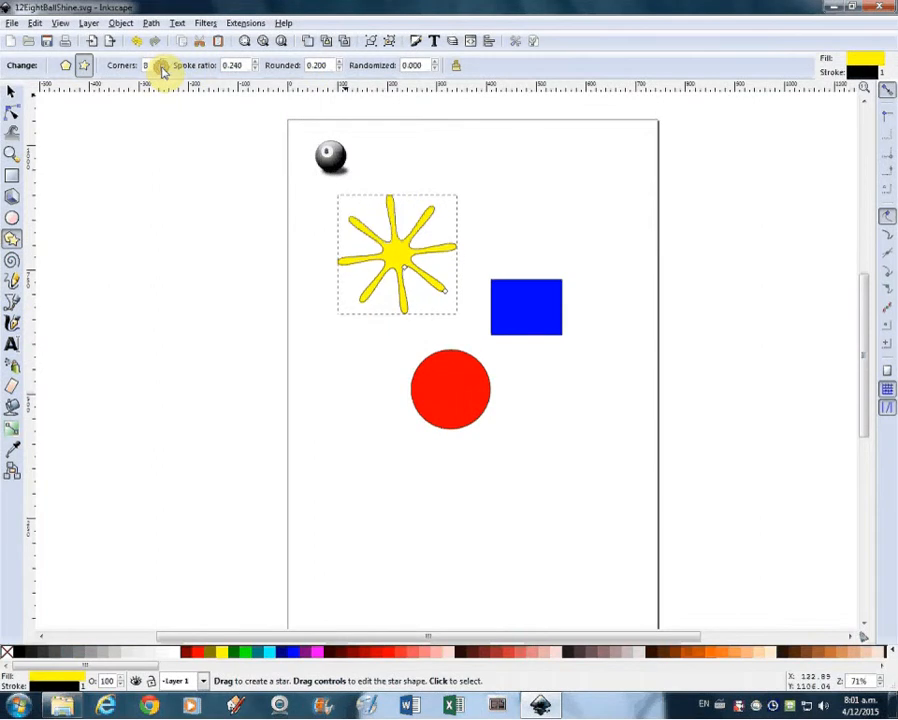
click(161, 69)
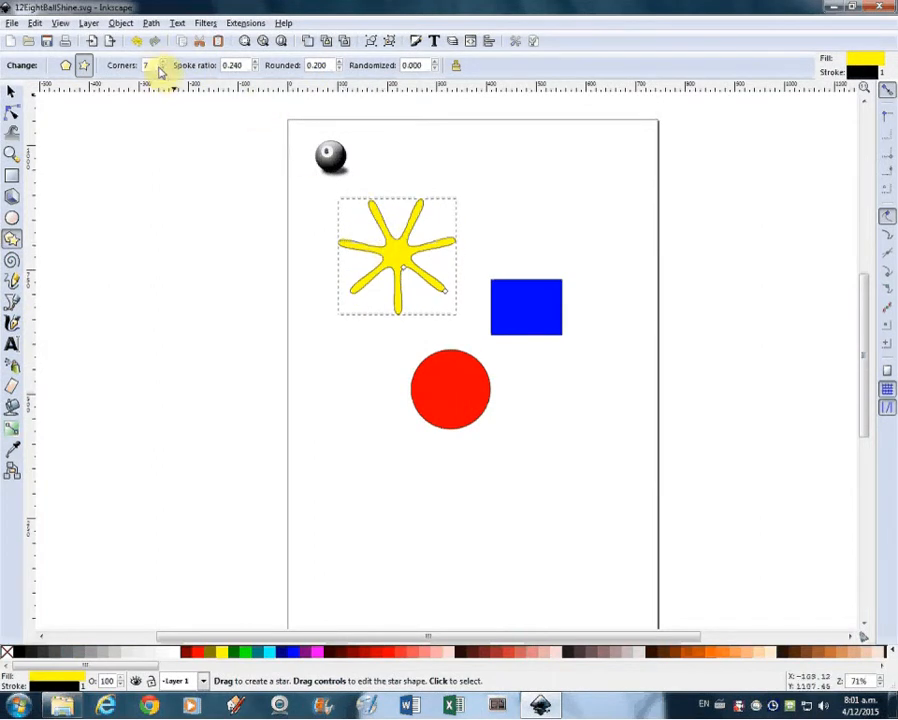
click(161, 69)
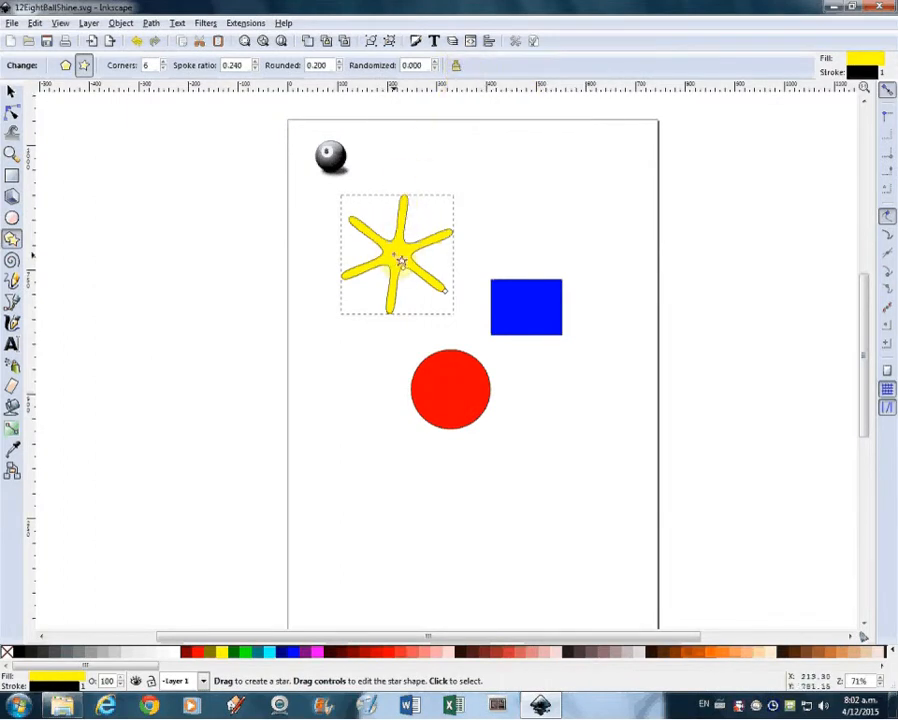
Reset the star settings to defaults and set the star to 8 corners
click(456, 67)
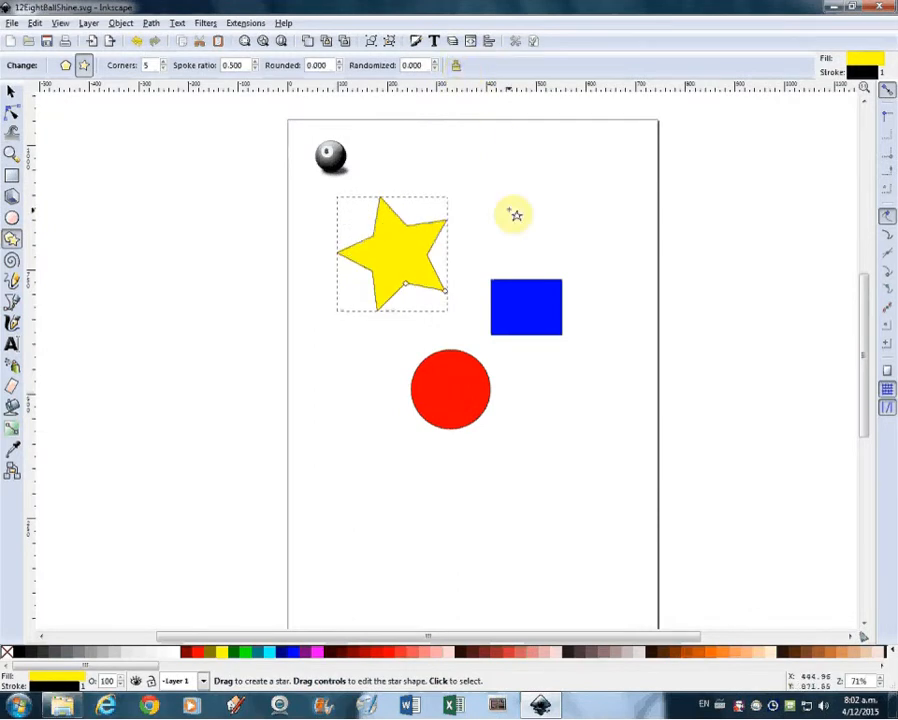
click(164, 62)
click(164, 62)
click(164, 62)
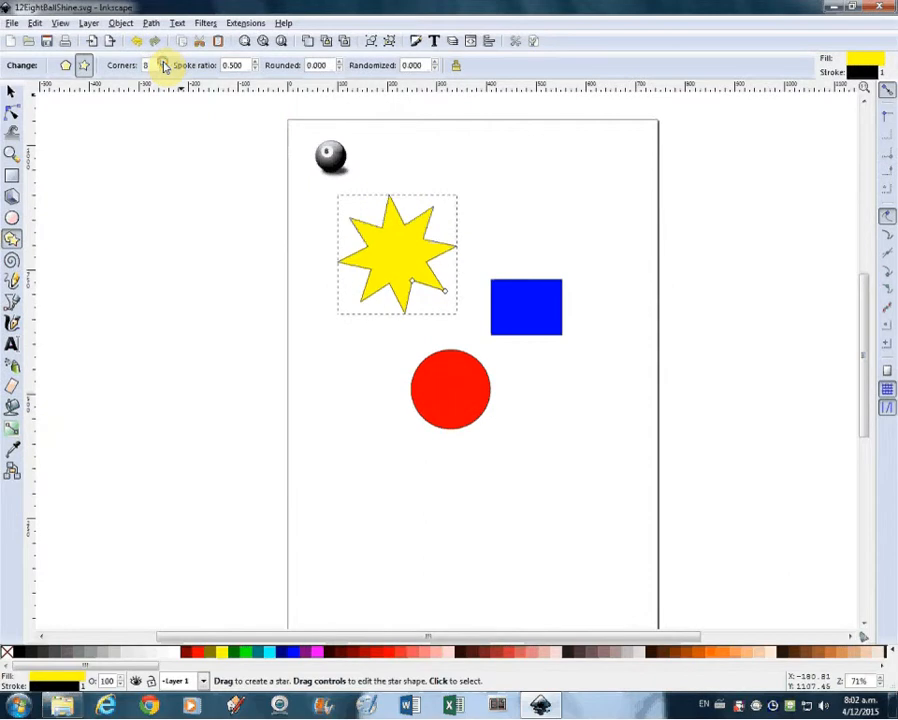
Set the star's spoke ratio to 0.420 and its rounding to 0.220
click(255, 69)
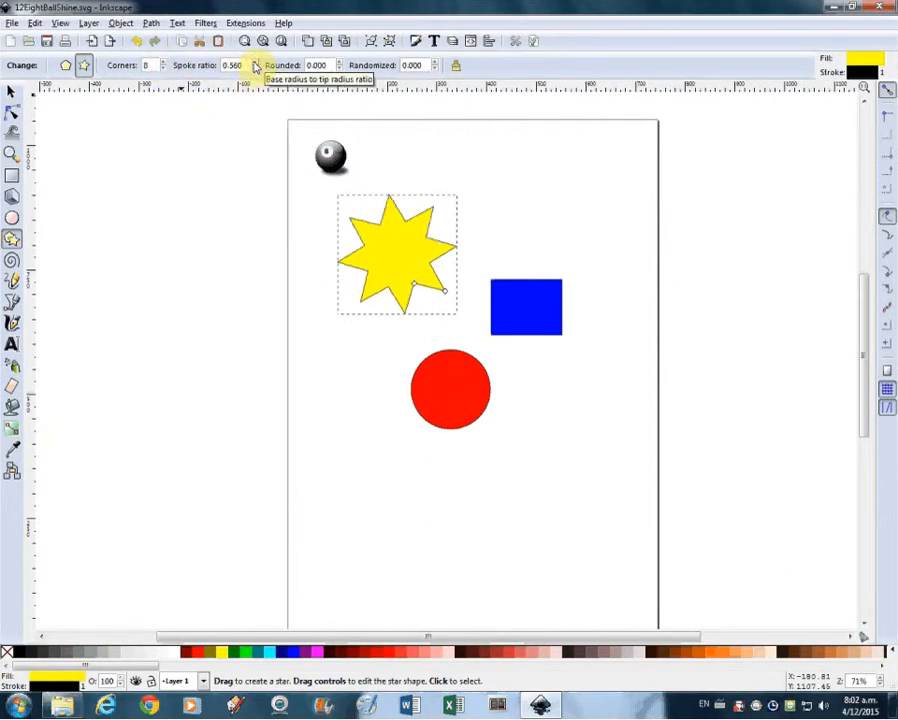
click(255, 62)
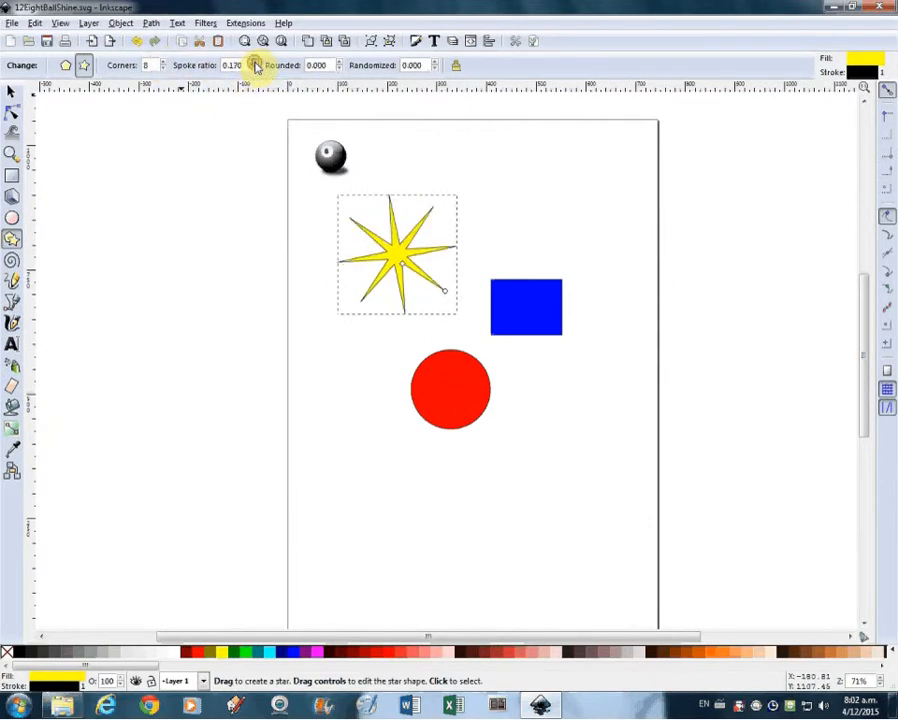
click(256, 69)
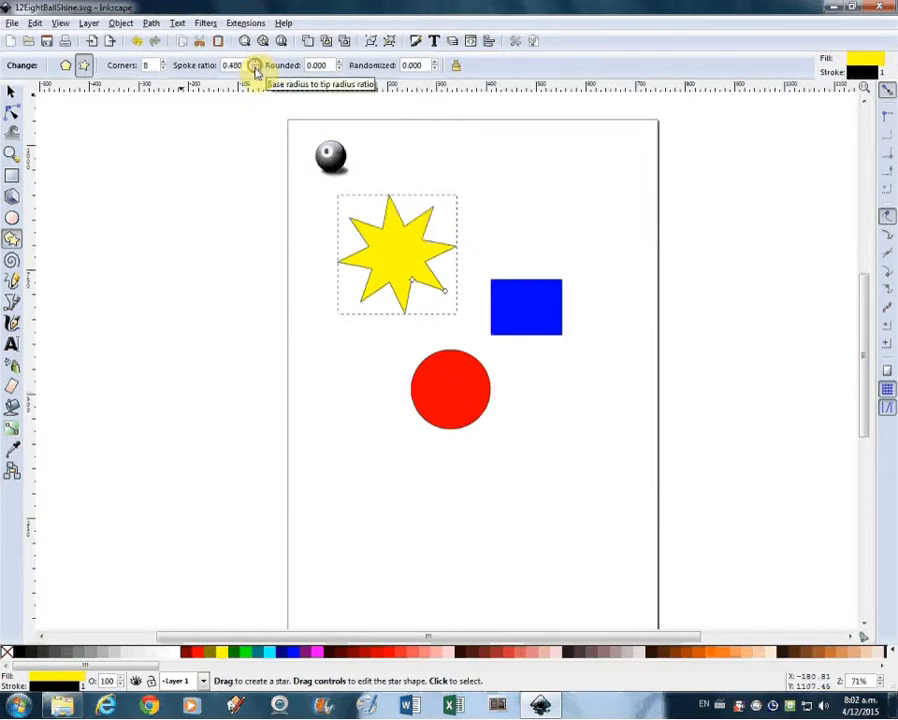
click(341, 63)
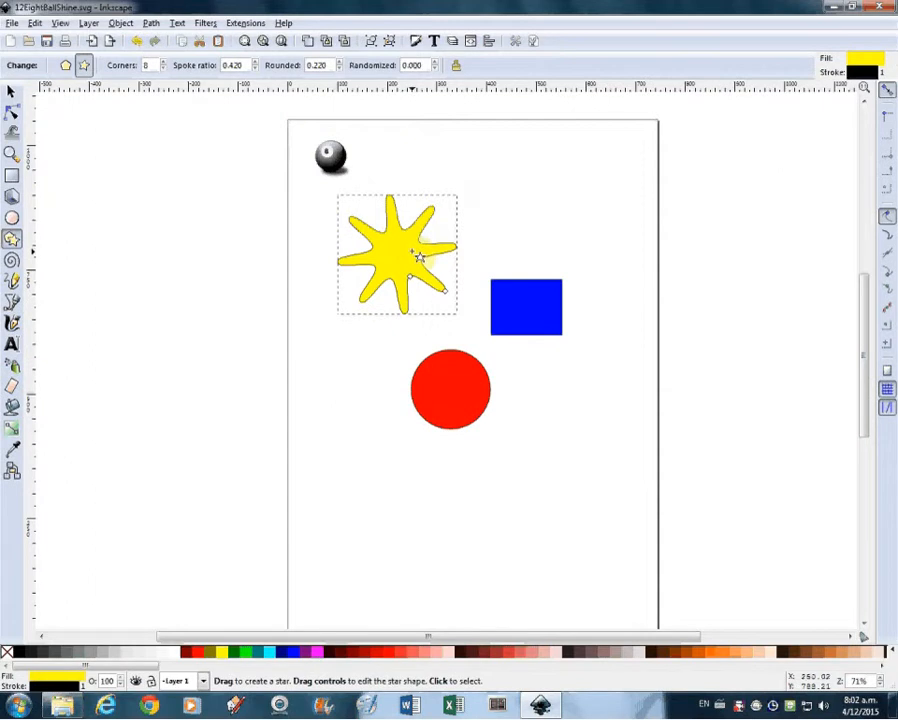
Convert the star object to a path
click(151, 23)
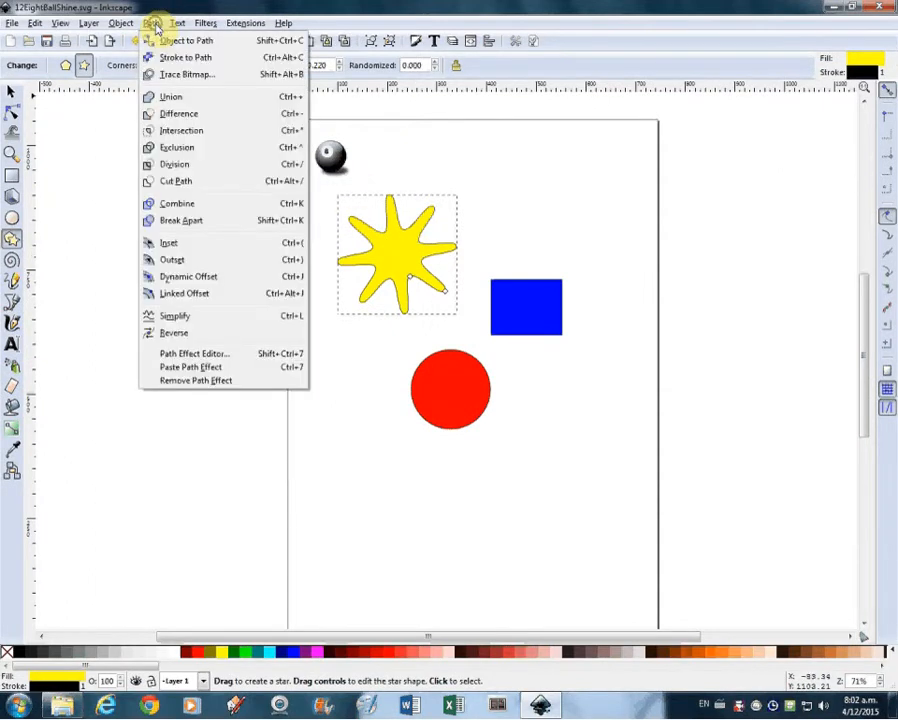
click(171, 44)
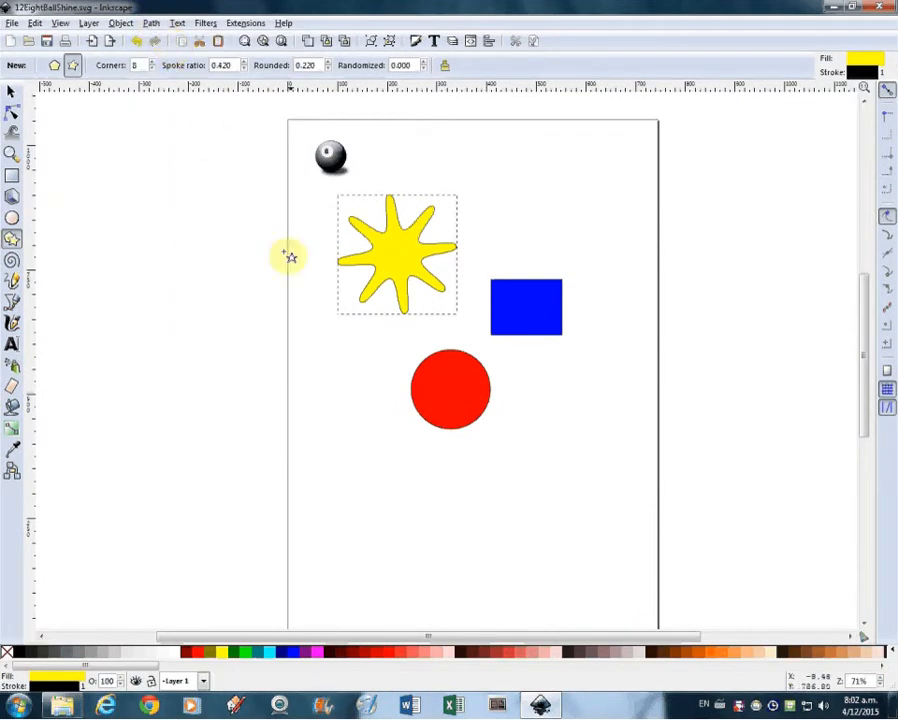
Reshape the star path with the node tool by dragging several nodes and handles into an irregular splash shape
click(12, 113)
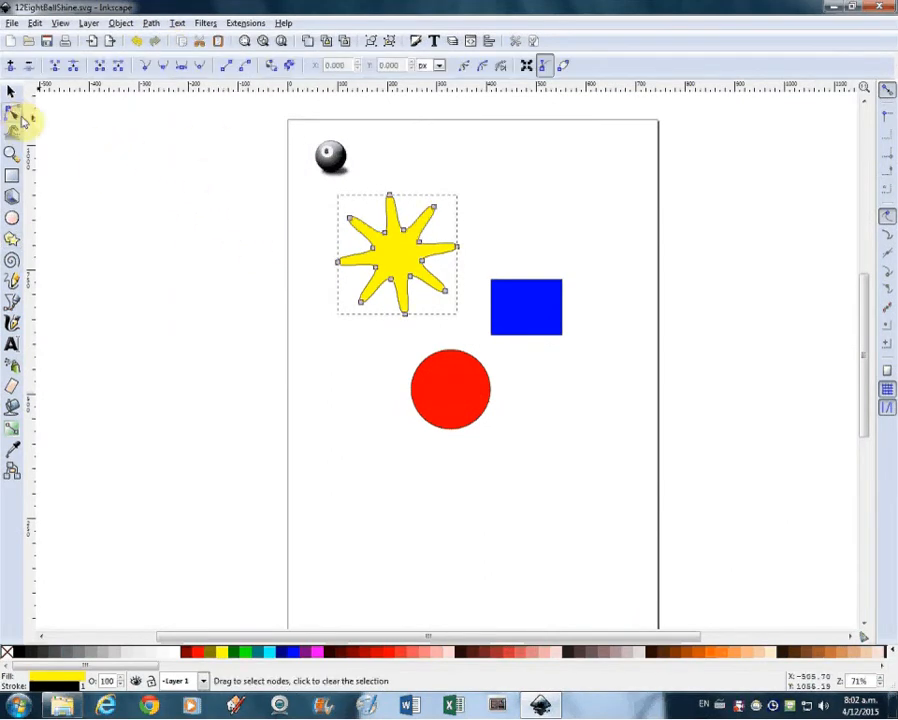
drag(352, 221, 313, 208)
drag(363, 305, 319, 304)
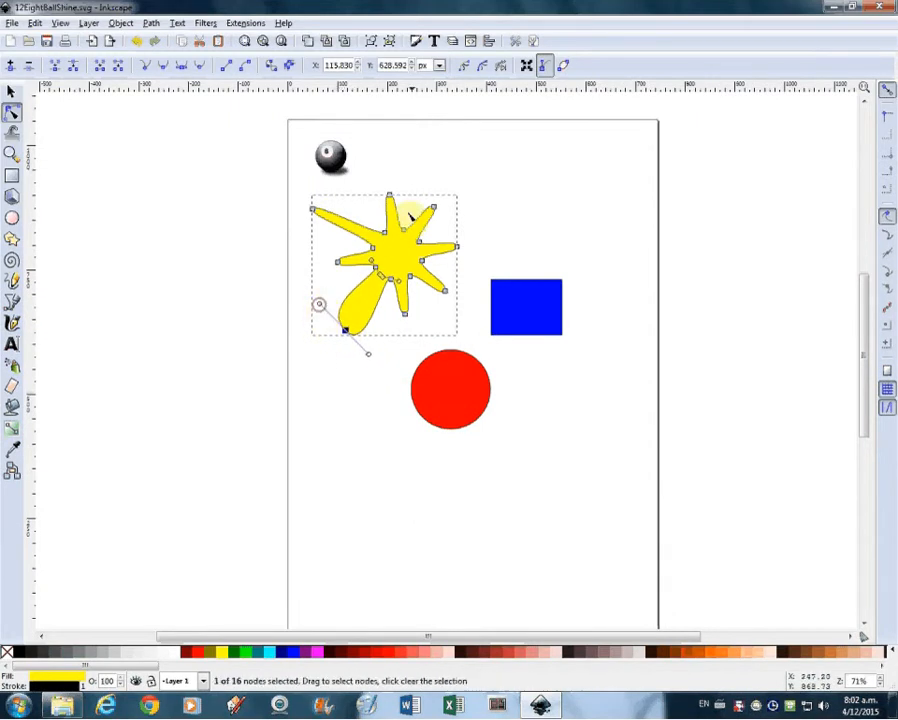
drag(434, 210, 459, 211)
drag(406, 232, 390, 273)
drag(399, 316, 389, 315)
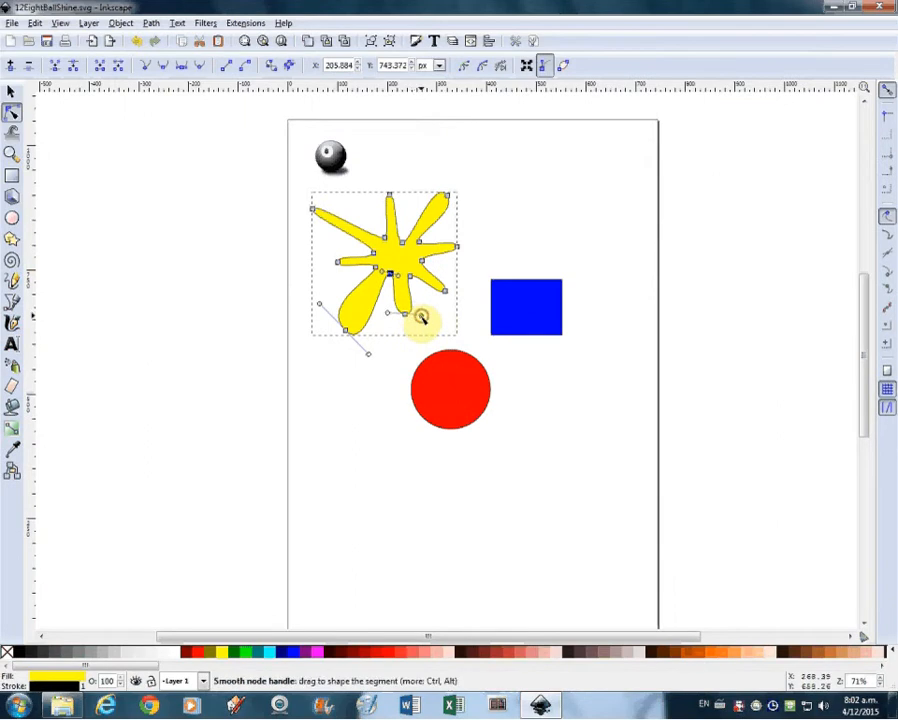
drag(385, 240, 388, 252)
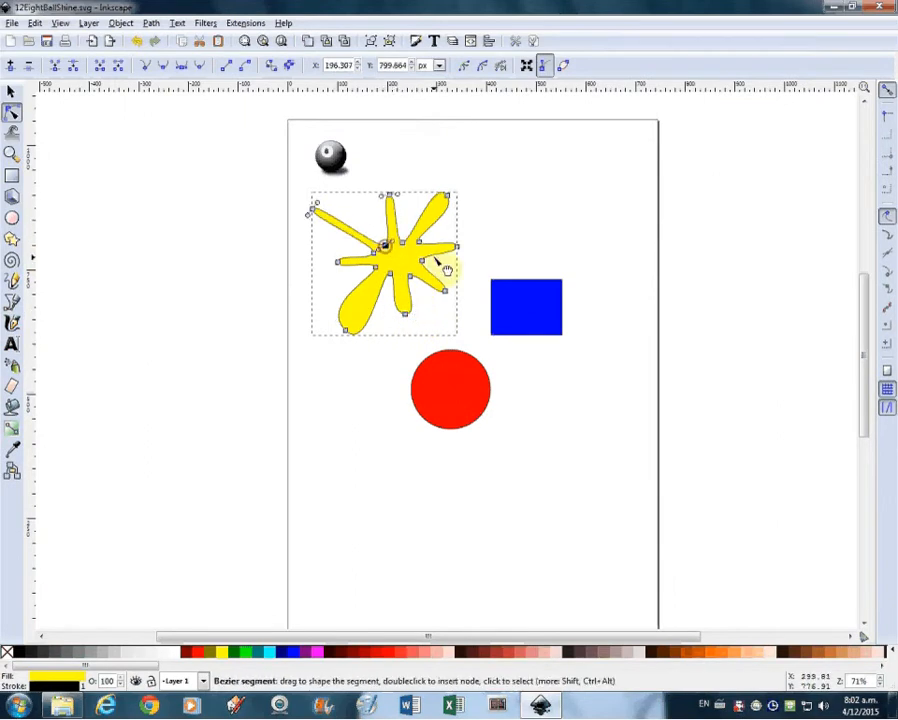
Set the blue rectangle's vertical corner radius Ry to 39.400 px, then reset its corners to sharp
click(484, 226)
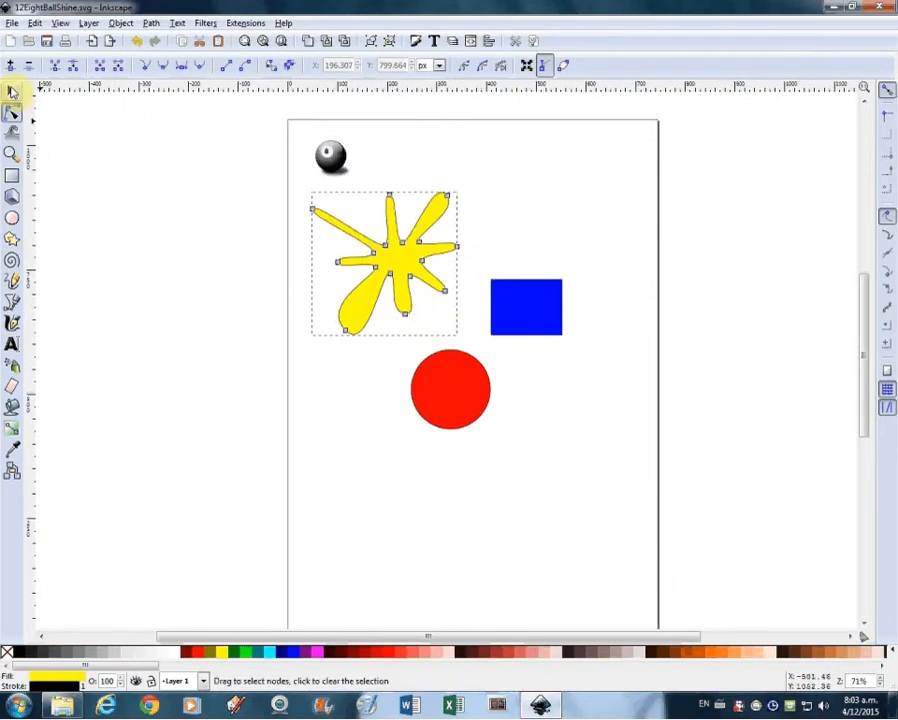
click(11, 91)
click(535, 316)
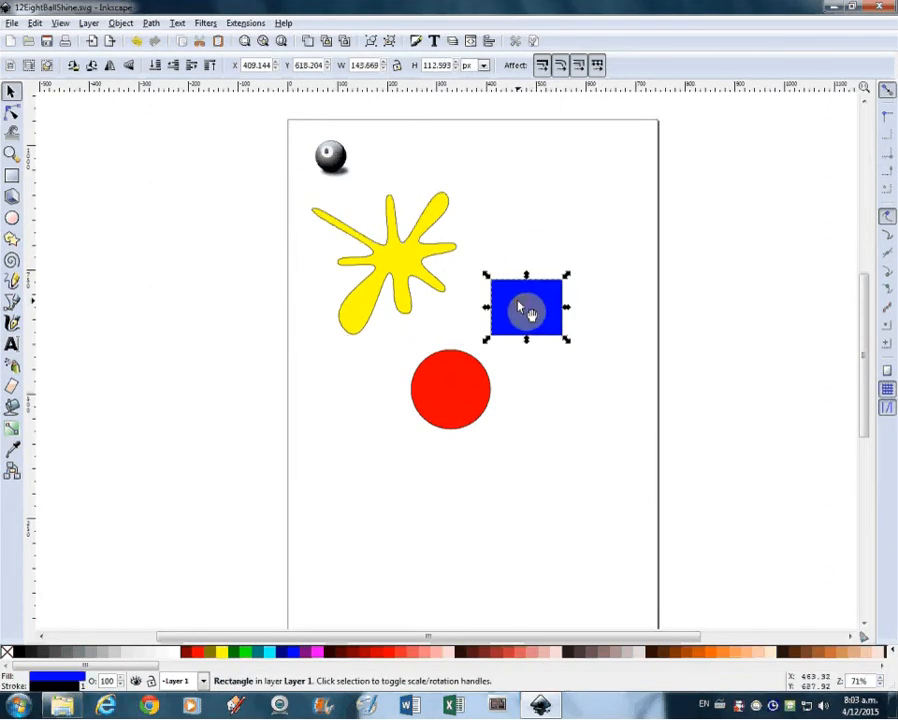
click(13, 176)
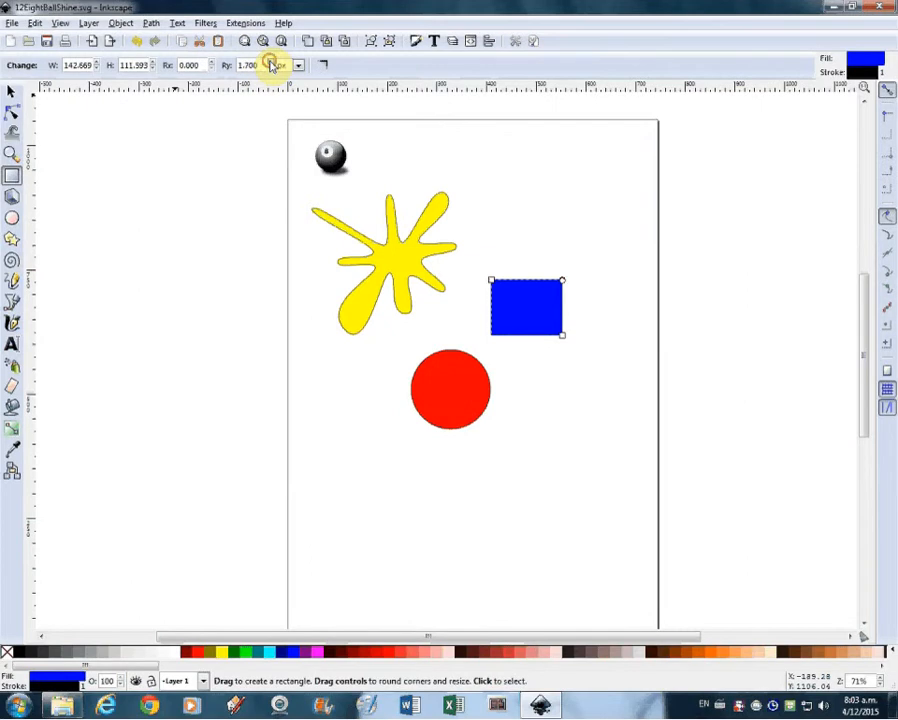
click(270, 62)
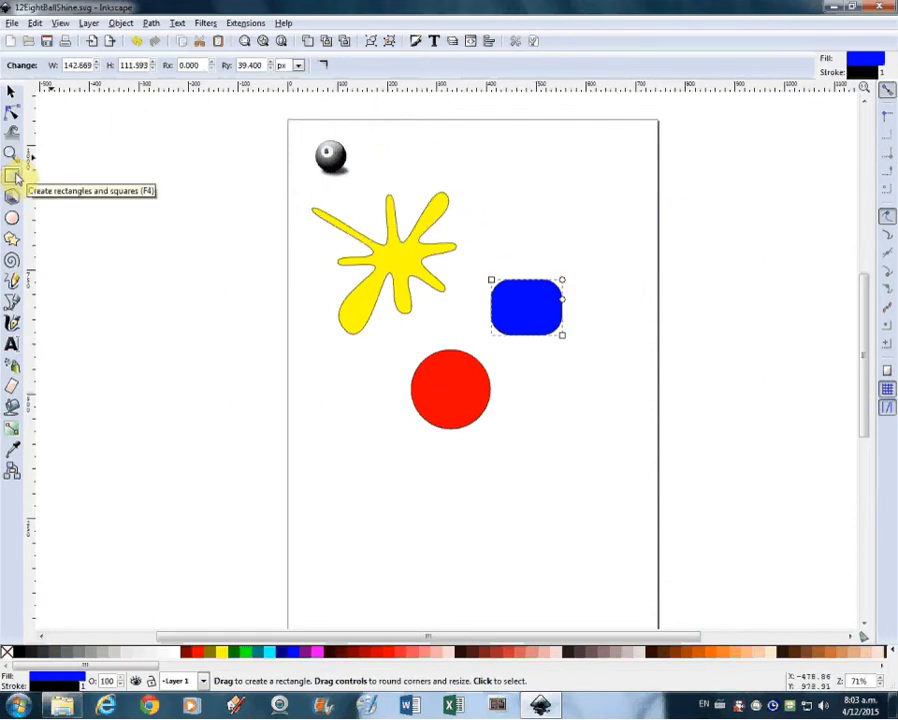
click(325, 67)
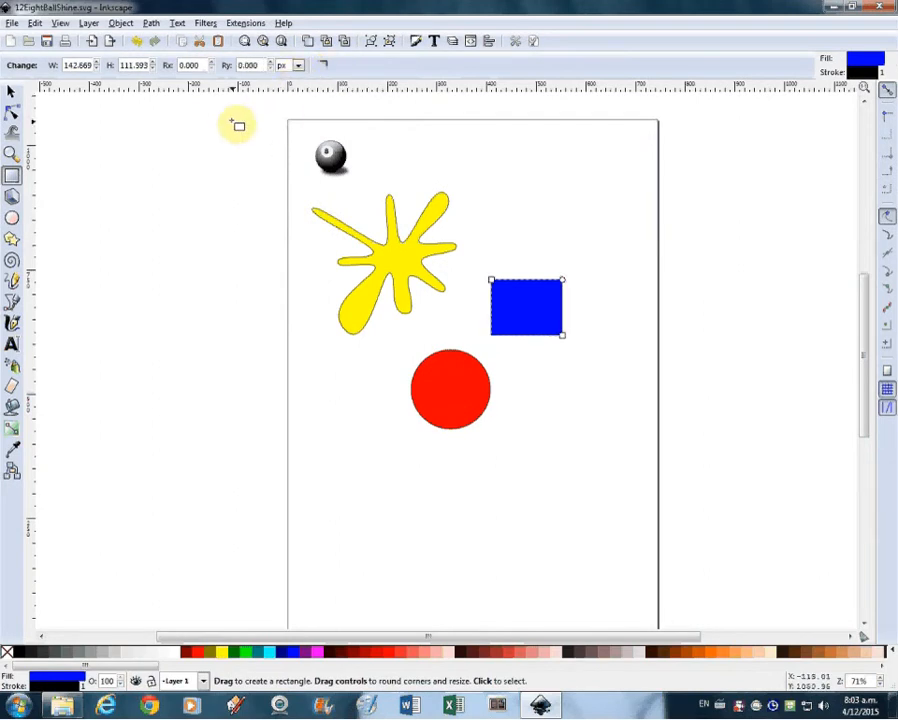
Round the blue rectangle's corners with the node tool's corner rounding handle
click(13, 116)
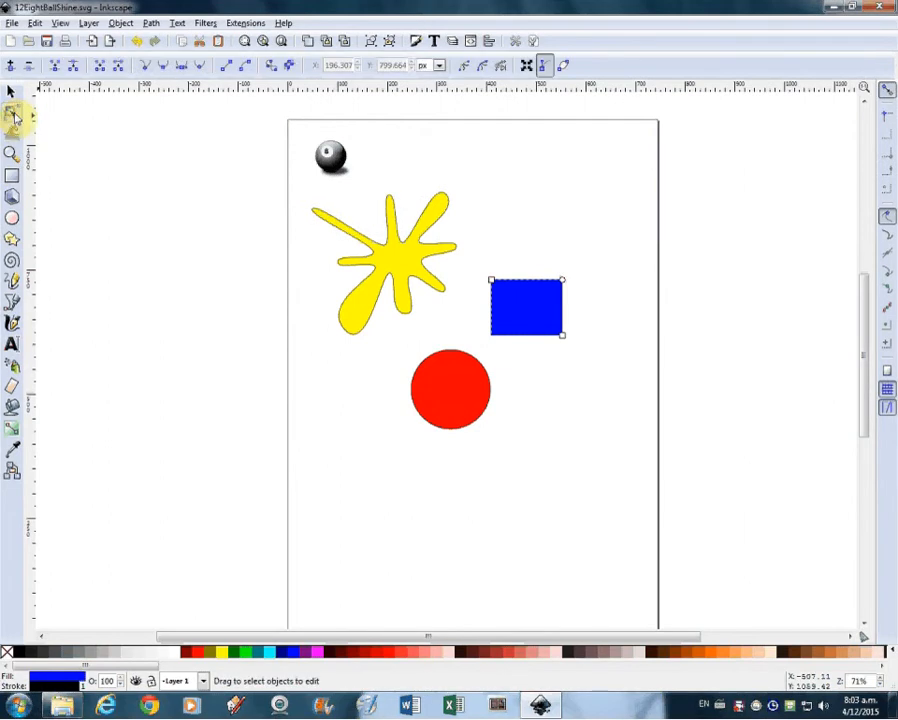
drag(563, 285, 563, 301)
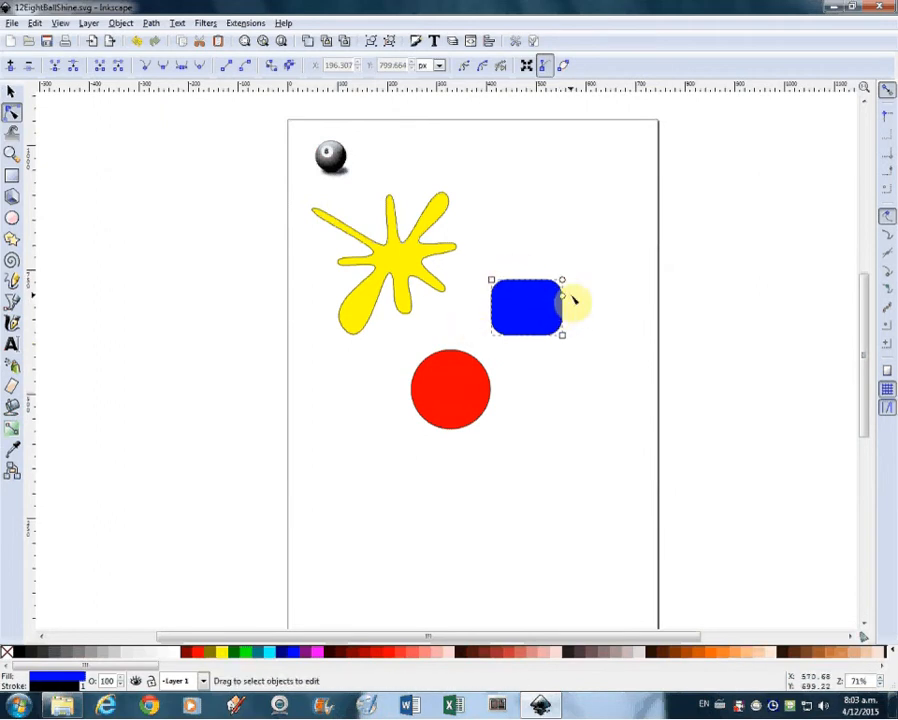
Convert the rounded rectangle to a path and move its top-right node up and outward into a slanted shape
click(153, 23)
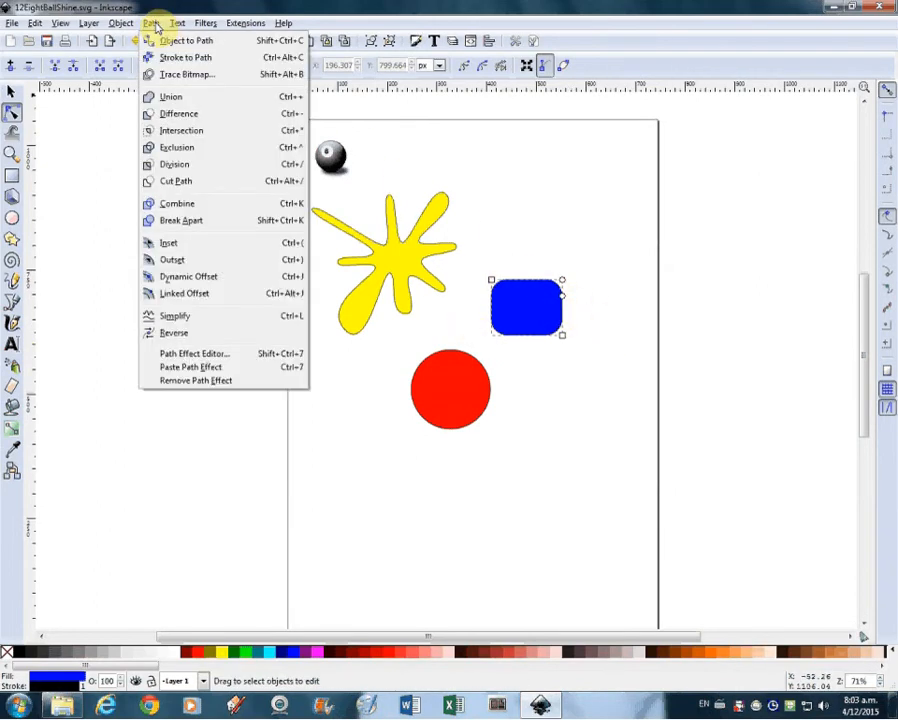
click(166, 46)
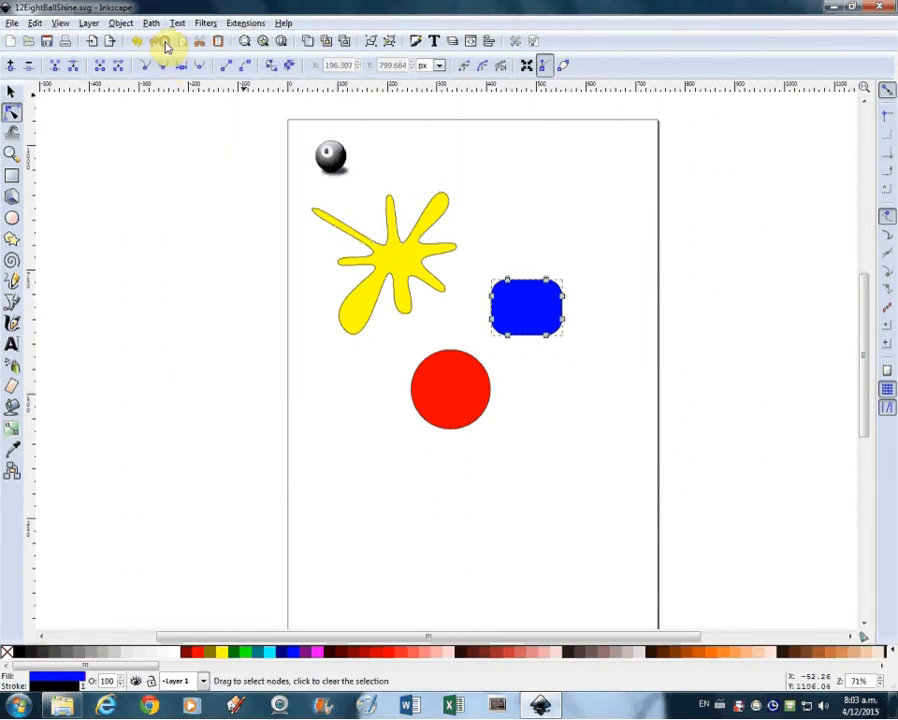
drag(544, 286, 583, 285)
click(605, 307)
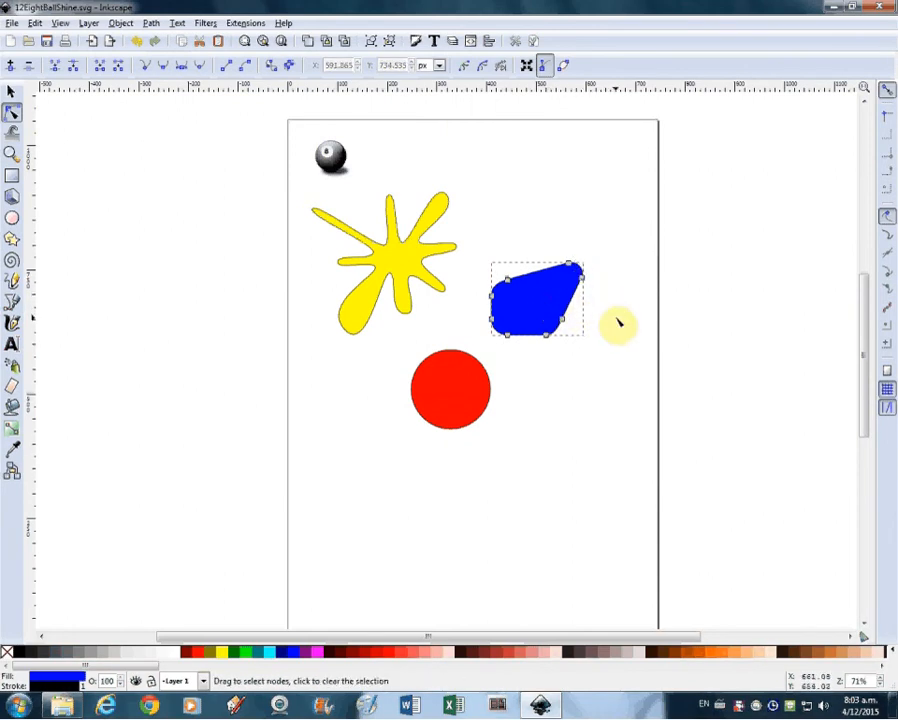
click(612, 320)
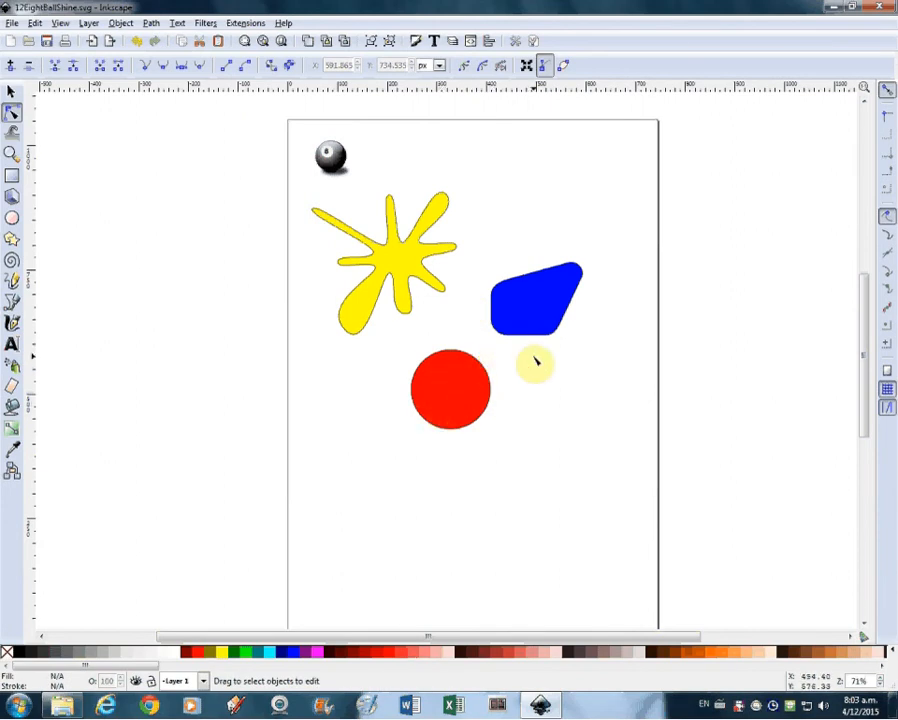